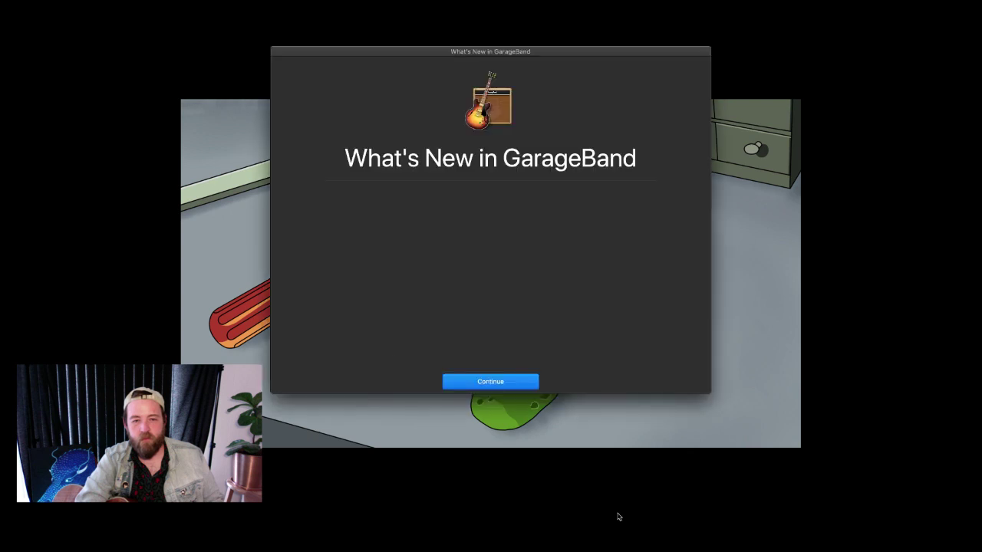
- Dismiss the What's New screen and start a new empty project
{"action": "left_click", "coordinate": [466, 380]}
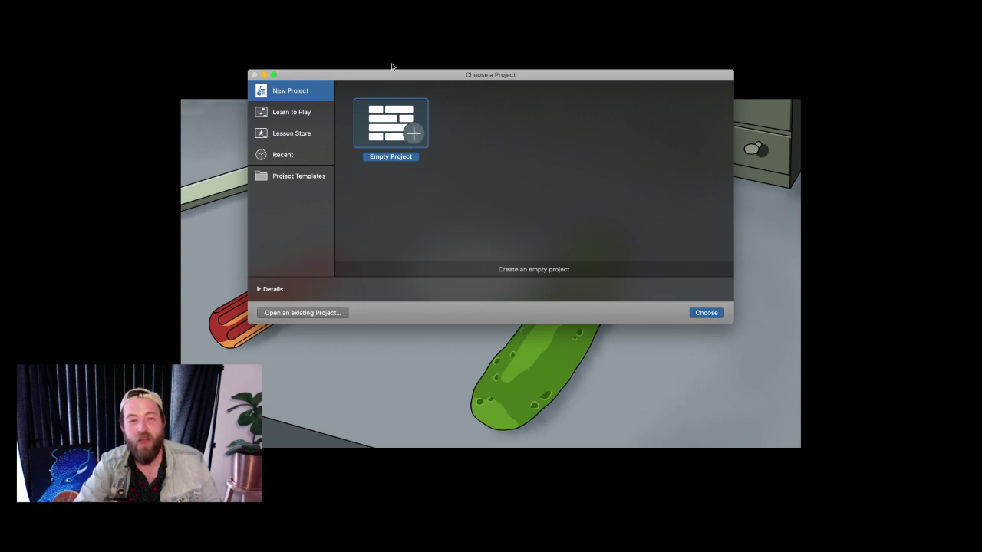
{"action": "left_click_drag", "start_coordinate": [451, 76], "coordinate": [469, 54]}
{"action": "key", "text": "Escape"}
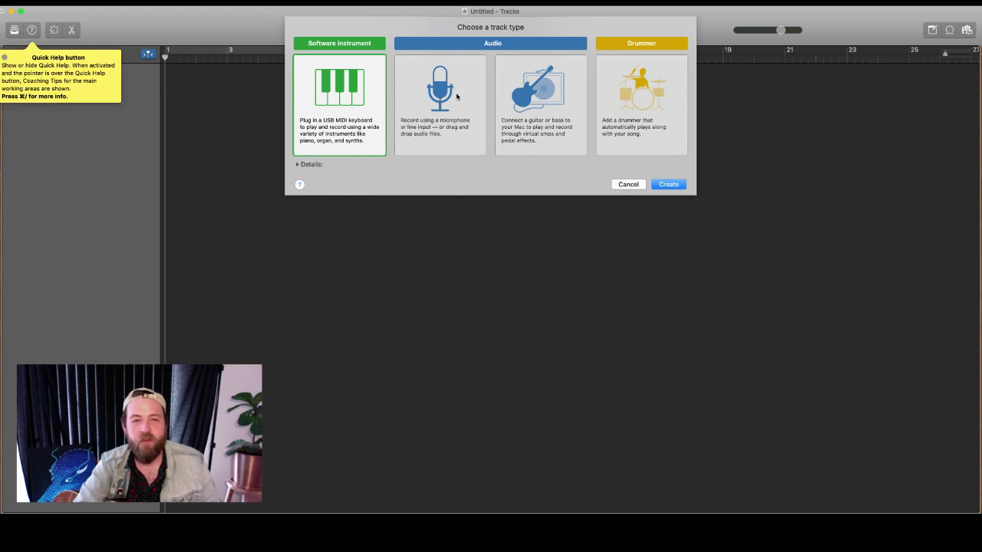
- Create a guitar or bass audio track that records from Input 1
{"action": "left_click", "coordinate": [457, 96]}
{"action": "left_click", "coordinate": [530, 99]}
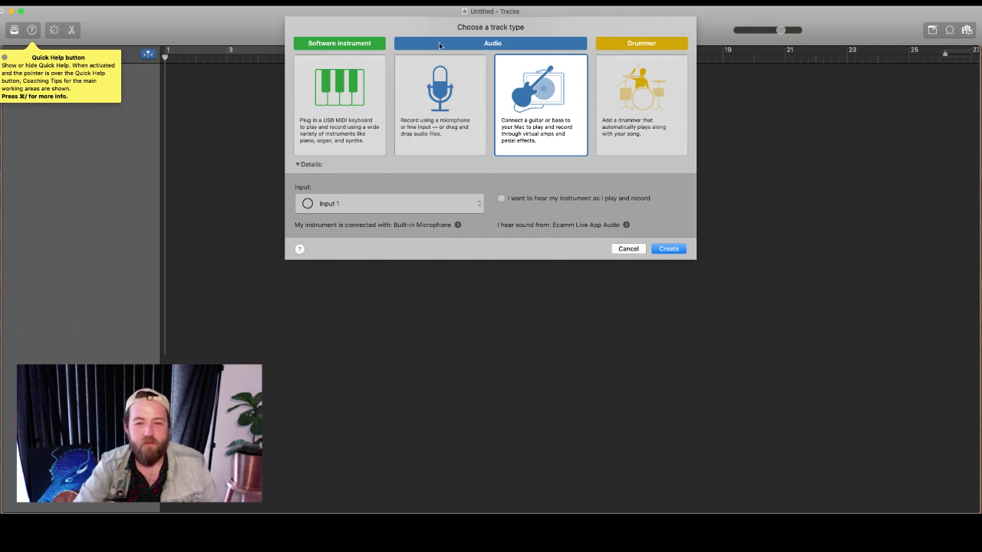
{"action": "key", "text": "Return"}
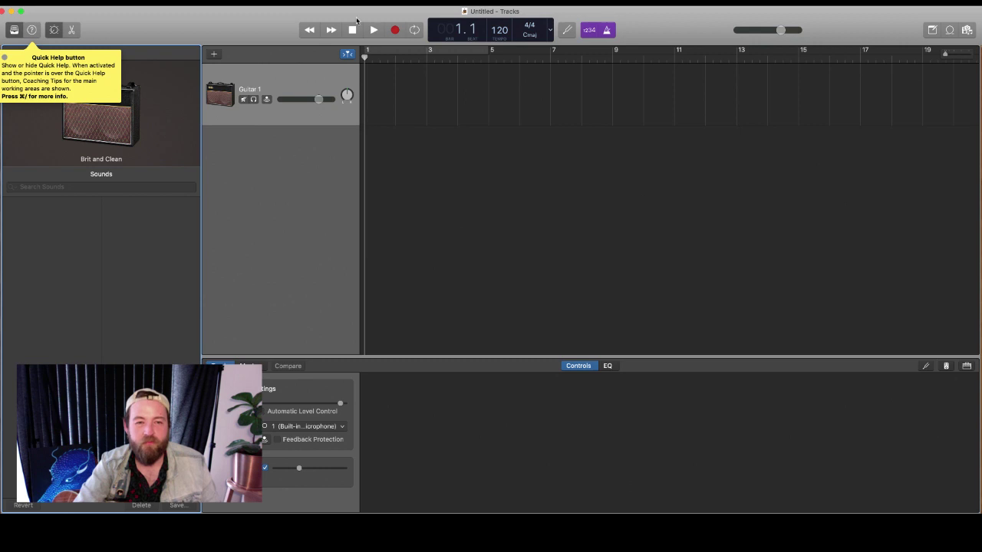
{"action": "mouse_move", "coordinate": [323, 16]}
{"action": "left_mouse_down"}
{"action": "mouse_move", "coordinate": [574, 17]}
{"action": "mouse_move", "coordinate": [536, 15]}
{"action": "left_mouse_up"}
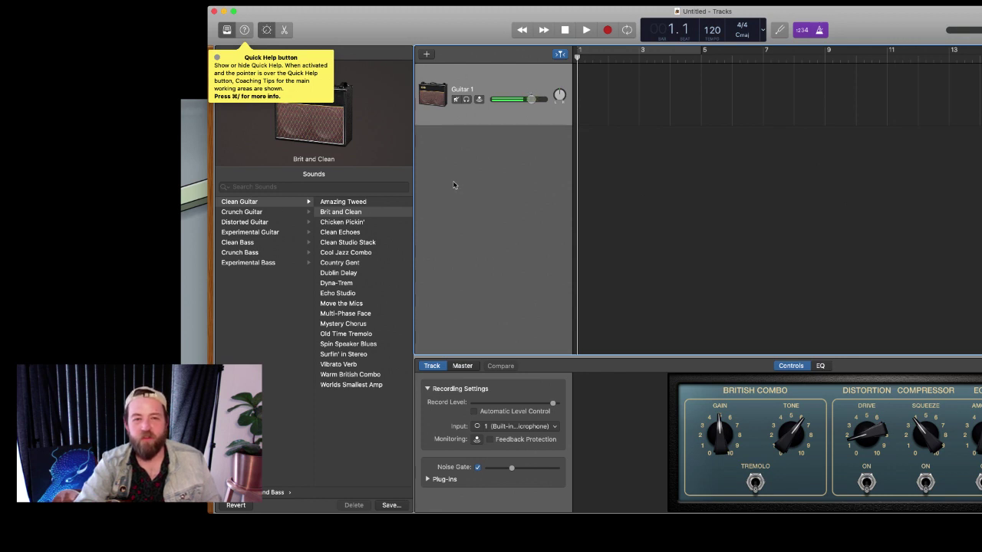
- Start adding a second guitar audio track with its input set to Input 2
{"action": "left_click", "coordinate": [428, 55]}
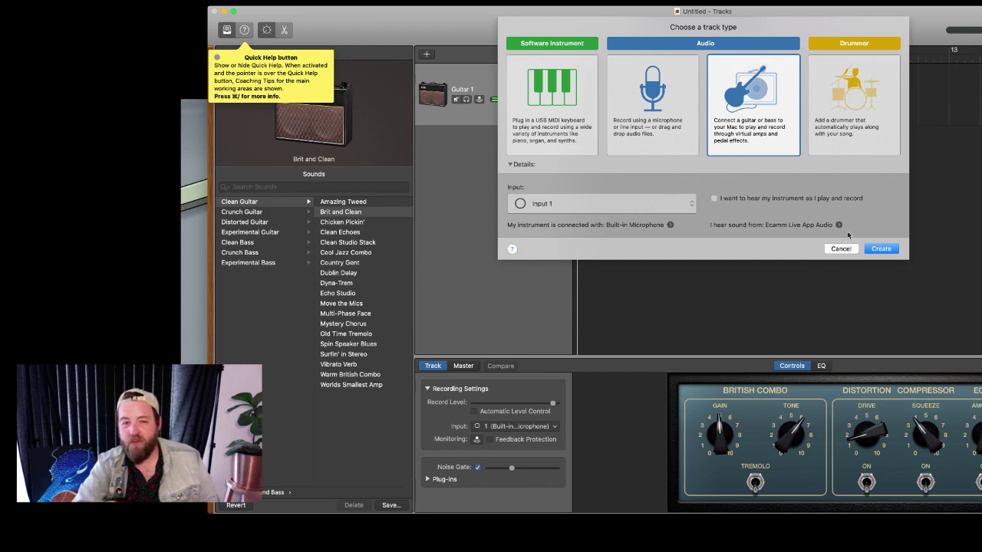
{"action": "left_click", "coordinate": [692, 206]}
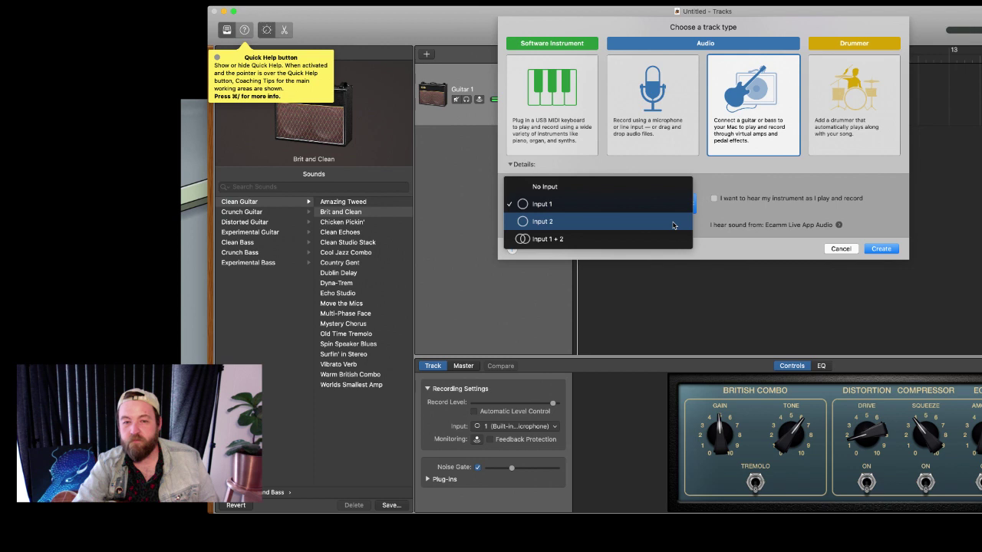
{"action": "left_click", "coordinate": [673, 225]}
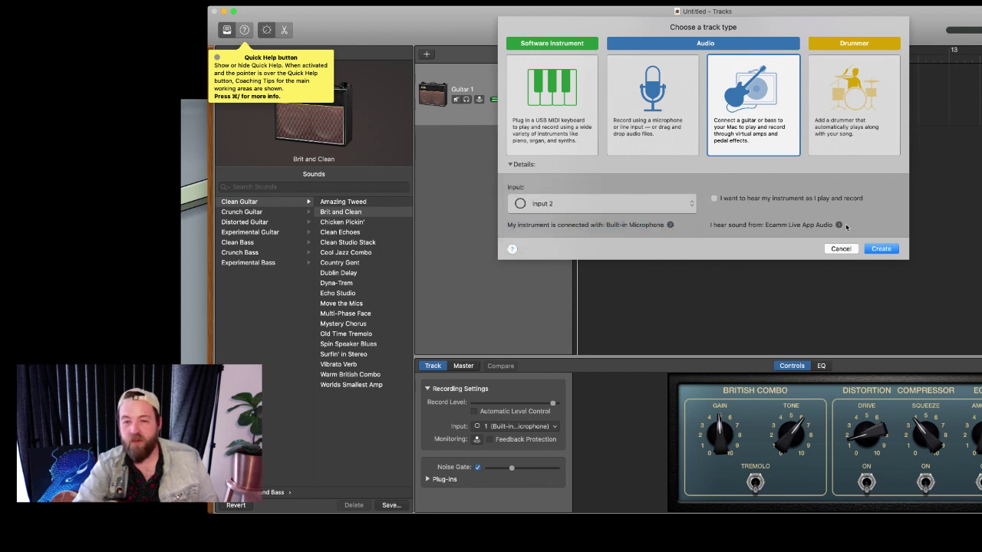
- Set the audio input device to US-1x2 in the preferences and create the second guitar track
{"action": "left_click", "coordinate": [670, 225]}
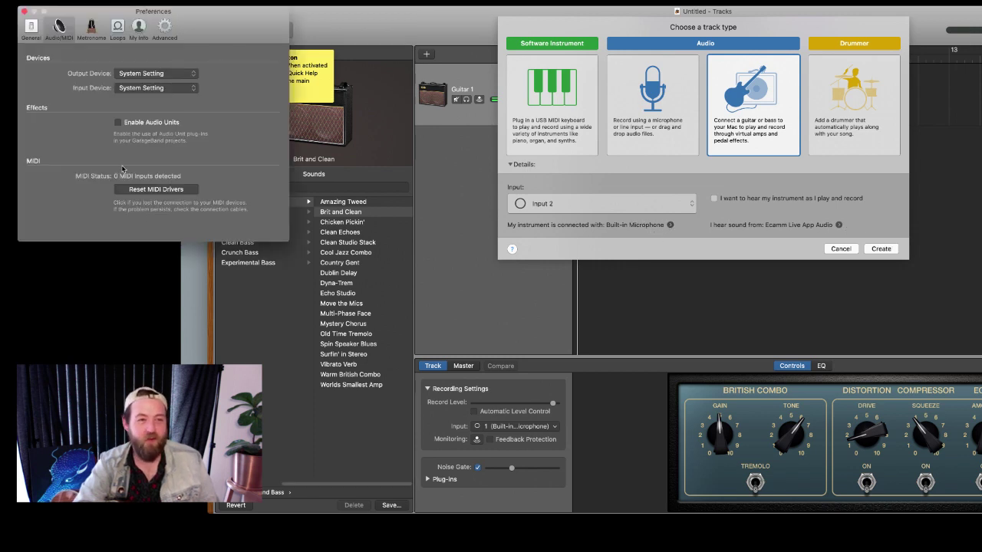
{"action": "left_click_drag", "start_coordinate": [235, 35], "coordinate": [644, 62]}
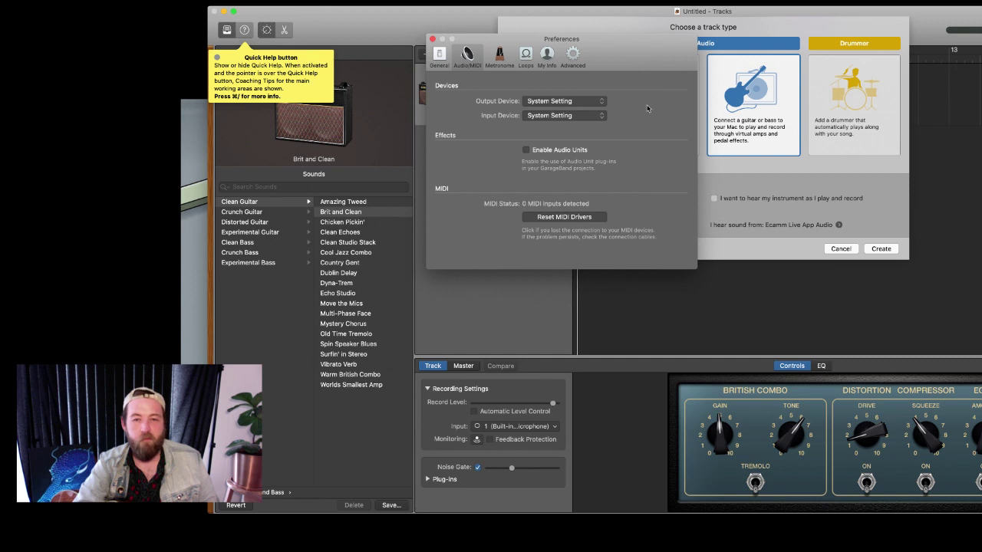
{"action": "left_click", "coordinate": [592, 113]}
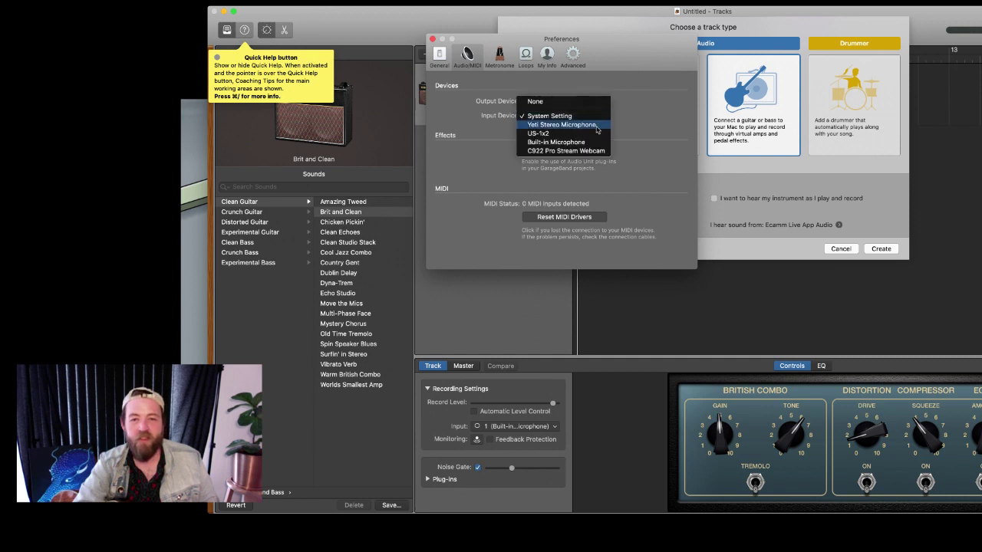
{"action": "left_click", "coordinate": [594, 136]}
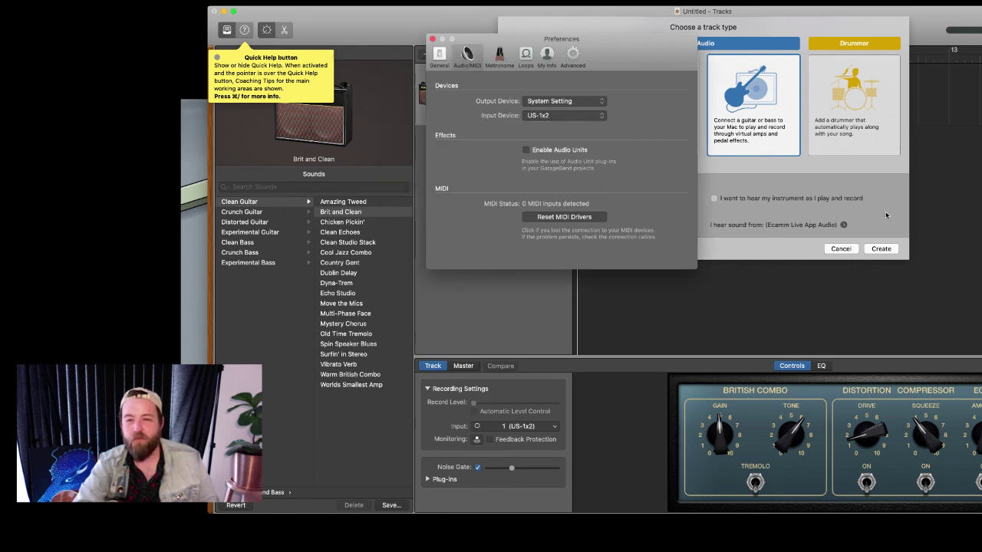
{"action": "left_click", "coordinate": [882, 249]}
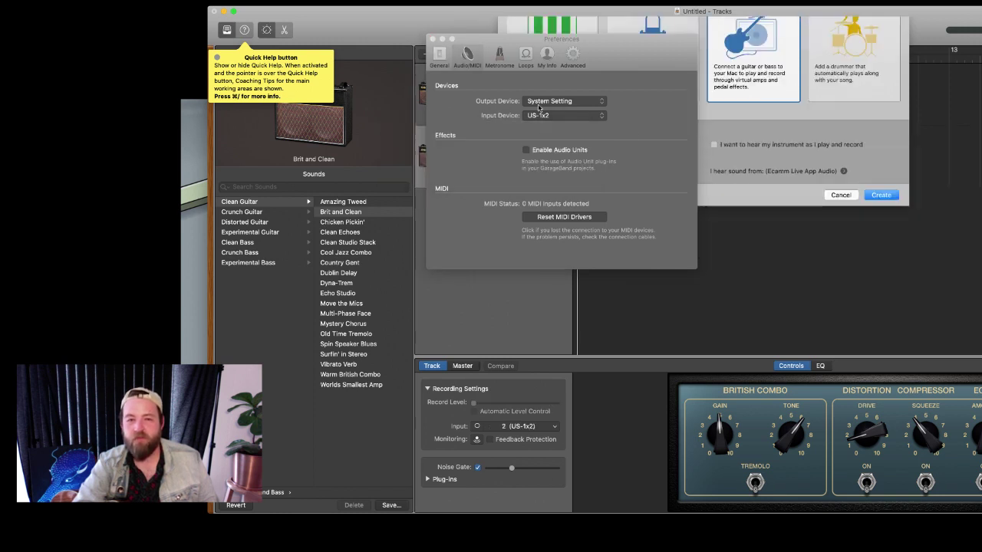
{"action": "left_click", "coordinate": [433, 39]}
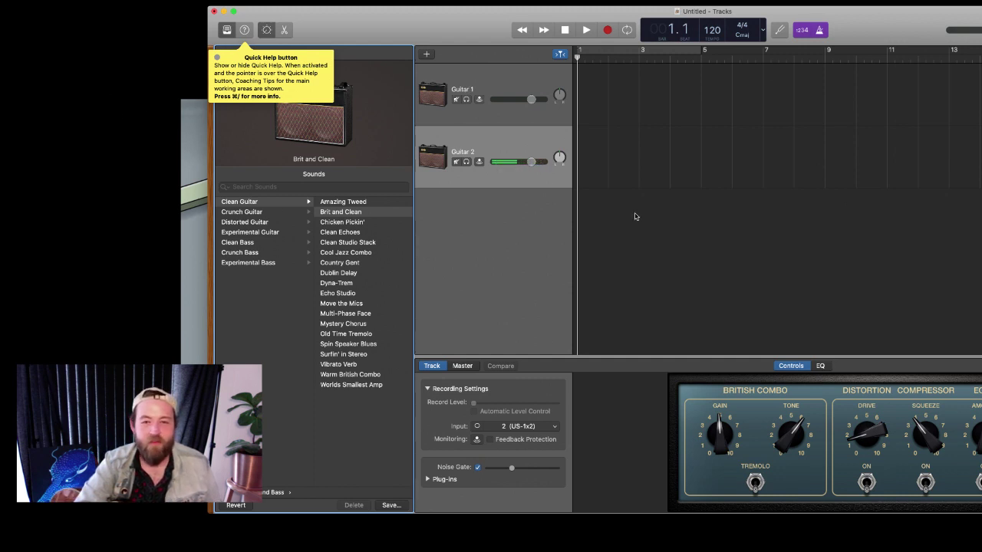
- Lower the Guitar 2 track's volume to -3.0 dB and record a guitar take on it
{"action": "left_click", "coordinate": [530, 163]}
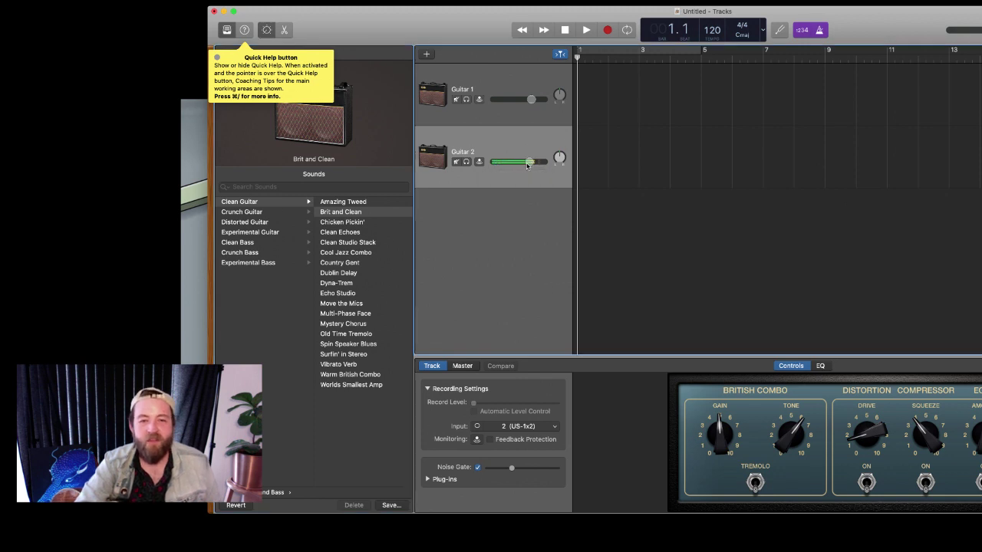
{"action": "left_click_drag", "start_coordinate": [530, 163], "coordinate": [524, 162]}
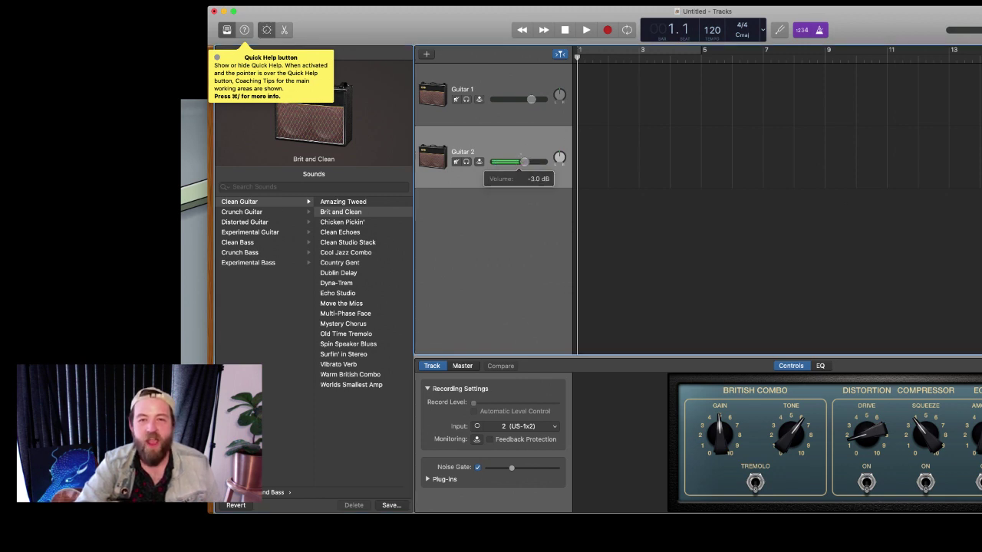
{"action": "left_click", "coordinate": [607, 32]}
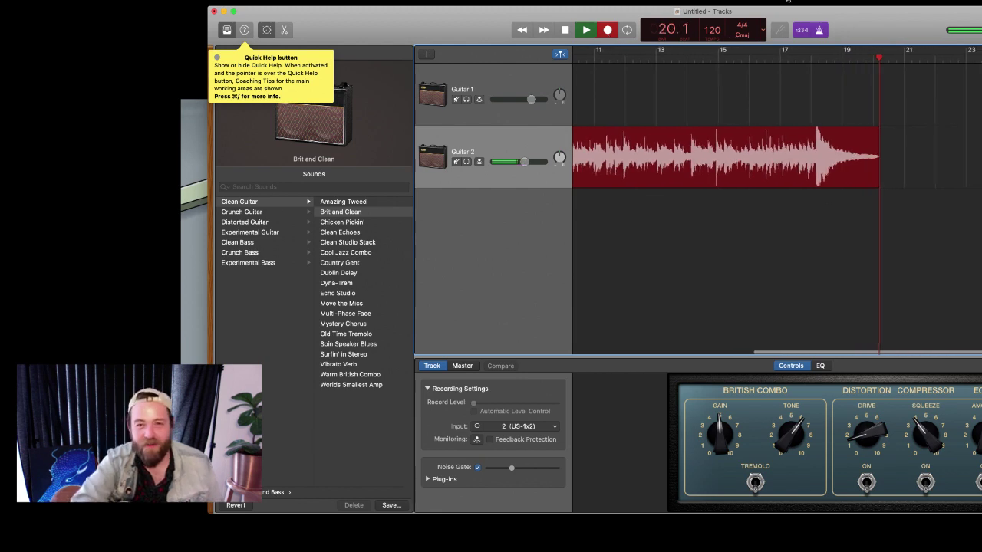
{"action": "left_click", "coordinate": [607, 30]}
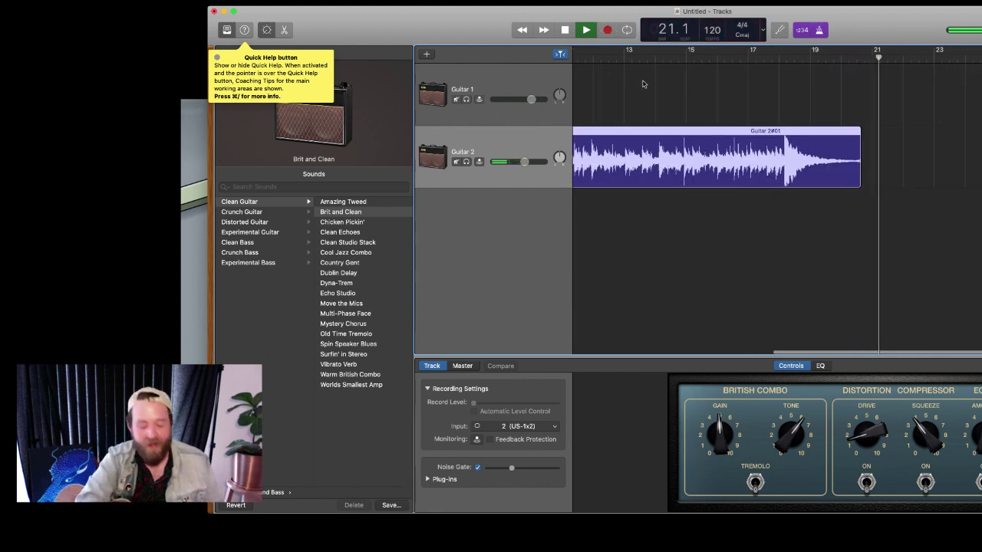
{"action": "key", "text": "space"}
- Play back the recorded Guitar 2 take from the beginning with the cycle region switched off
{"action": "scroll", "coordinate": [690, 81], "scroll_direction": "left", "scroll_amount": 10}
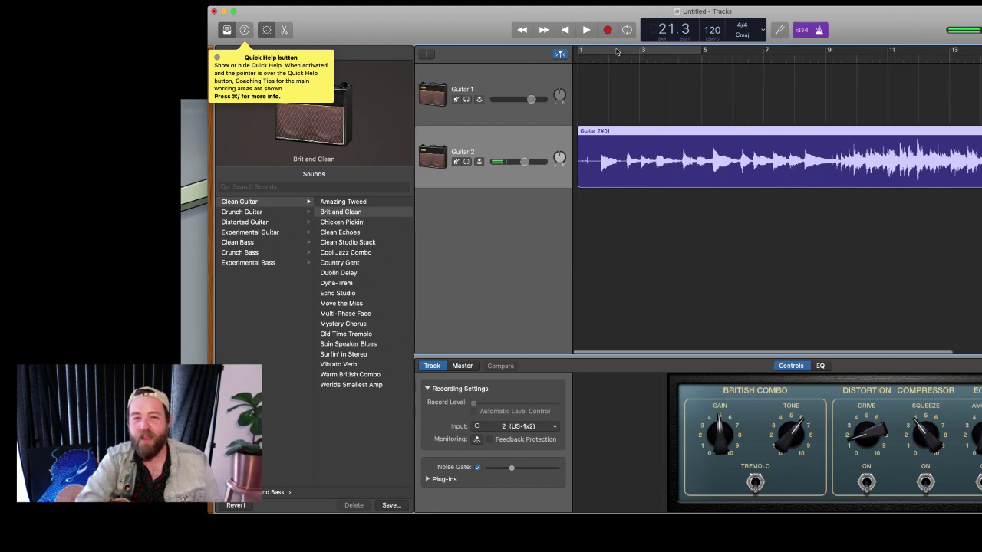
{"action": "left_click", "coordinate": [612, 54]}
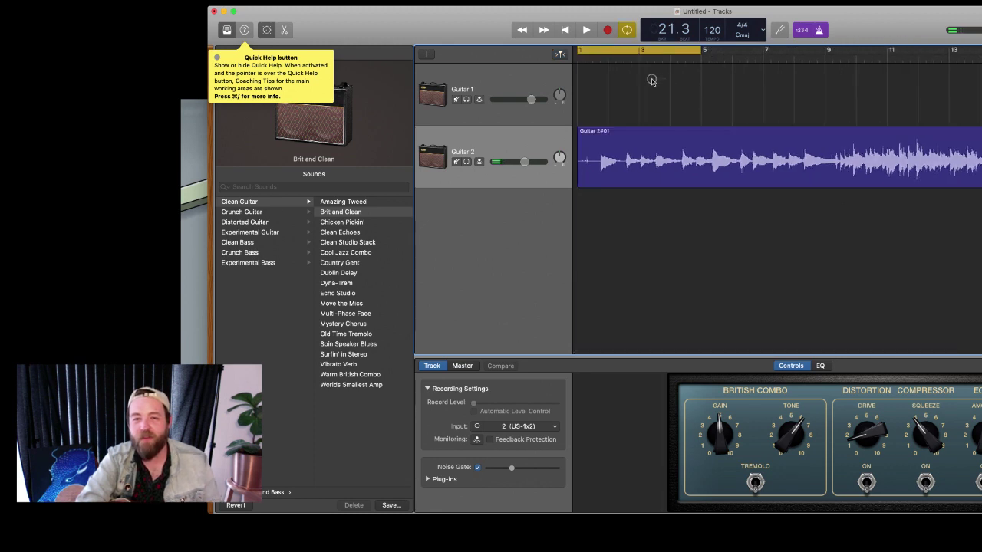
{"action": "key", "text": "space"}
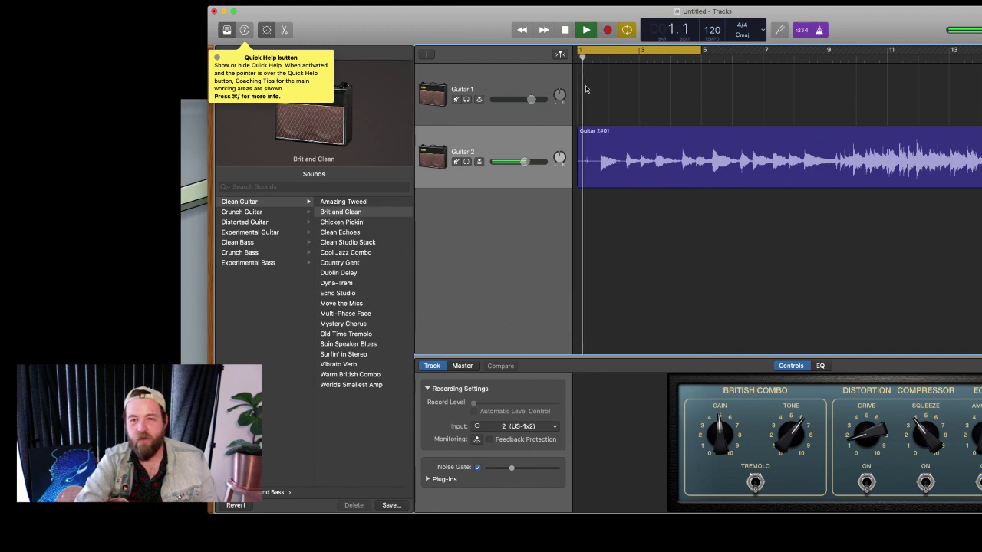
{"action": "left_click", "coordinate": [629, 51]}
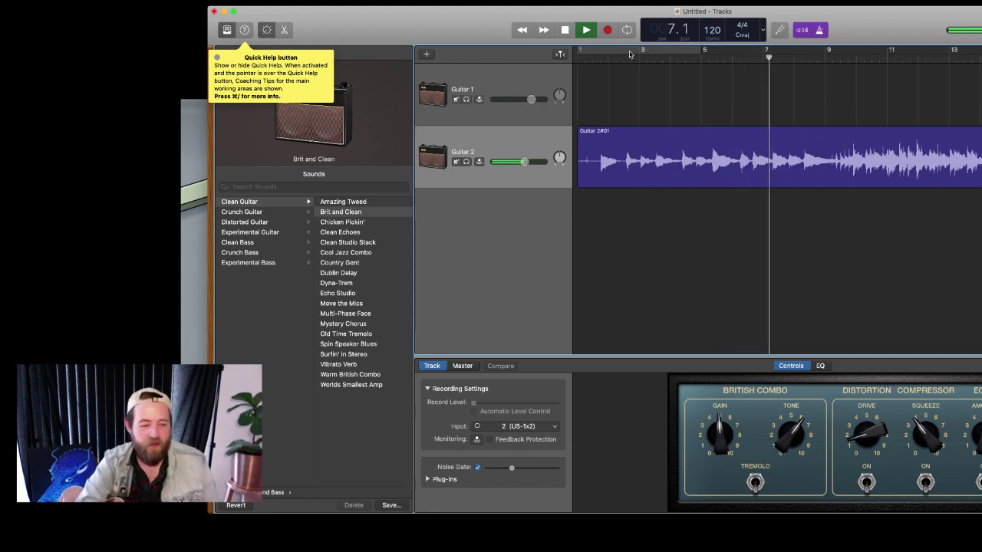
{"action": "key", "text": "space"}
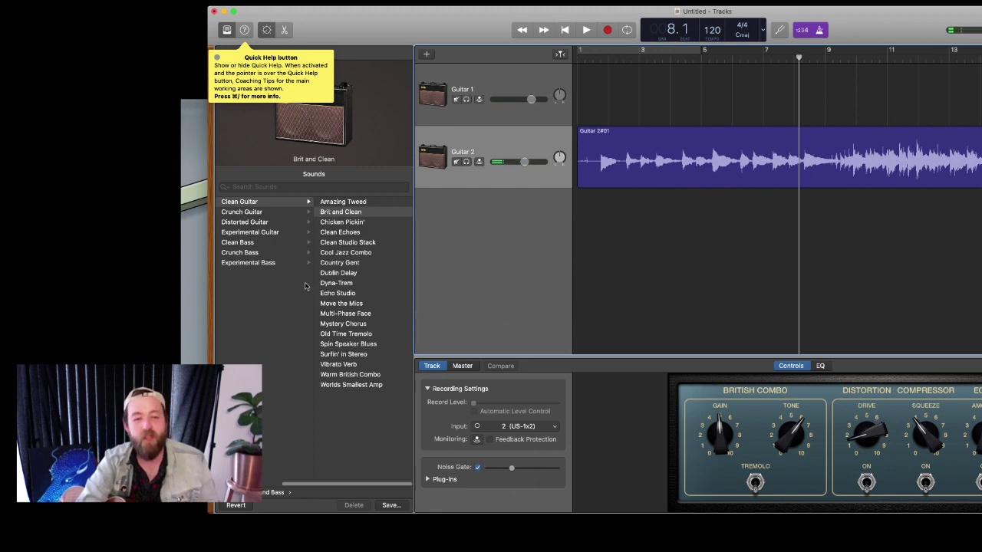
- Apply the Crunch Guitar sound Big Brute Blues to the Guitar 2 track and play the take from the start
{"action": "left_click", "coordinate": [276, 212]}
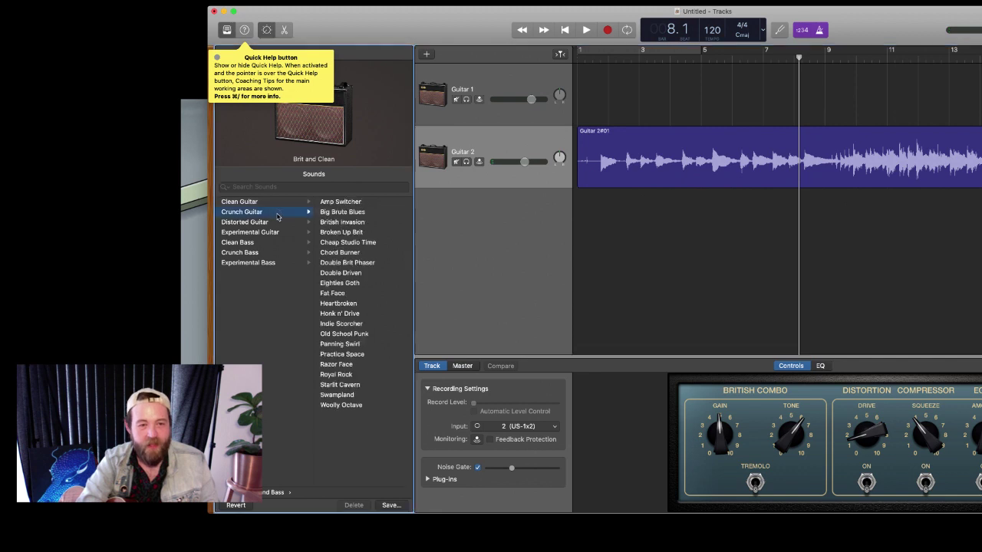
{"action": "left_click", "coordinate": [443, 158]}
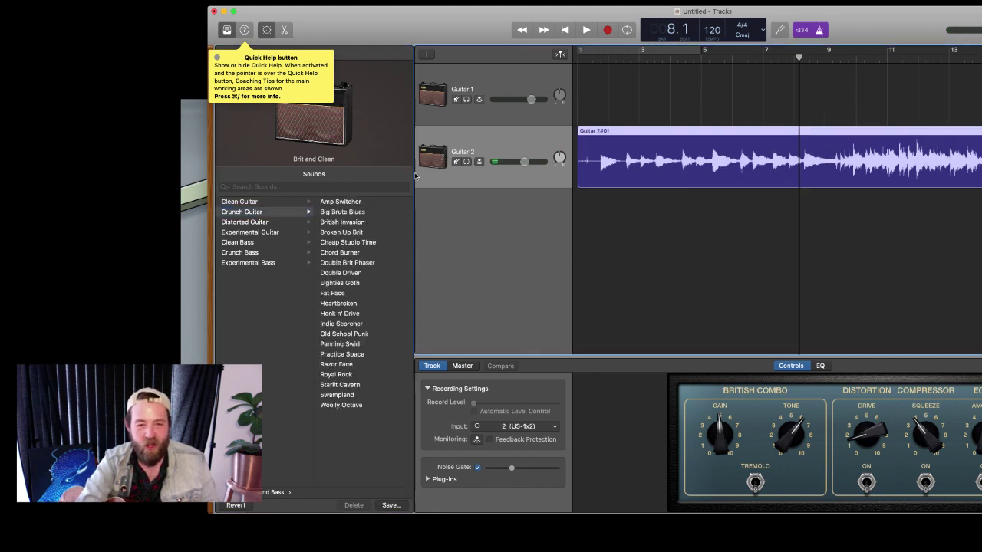
{"action": "left_click", "coordinate": [325, 214]}
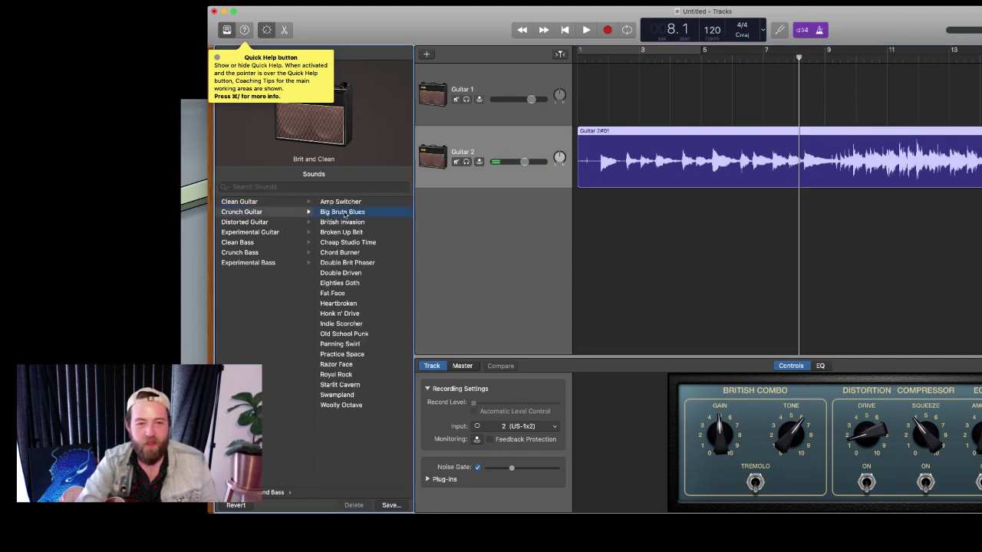
{"action": "left_click", "coordinate": [584, 58]}
{"action": "key", "text": "space"}
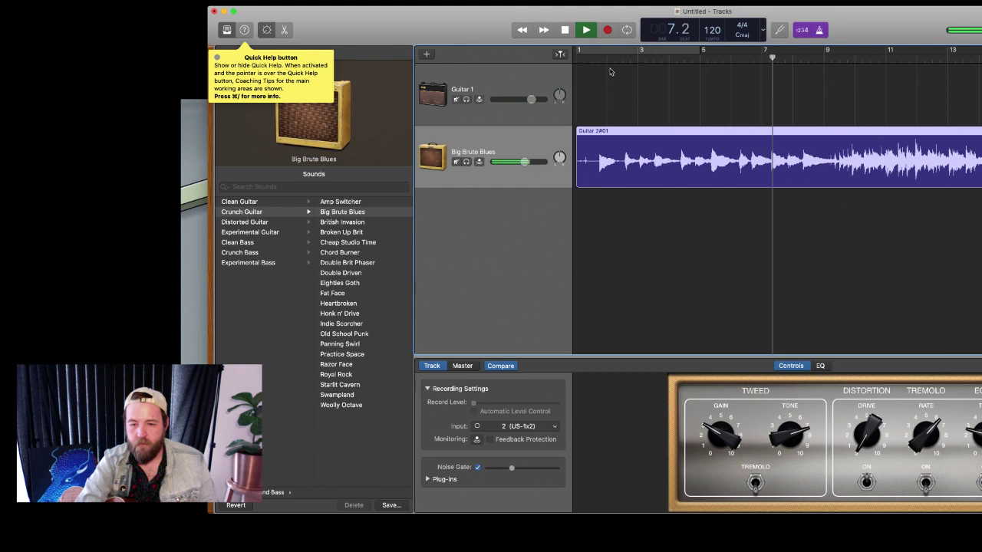
{"action": "key", "text": "space"}
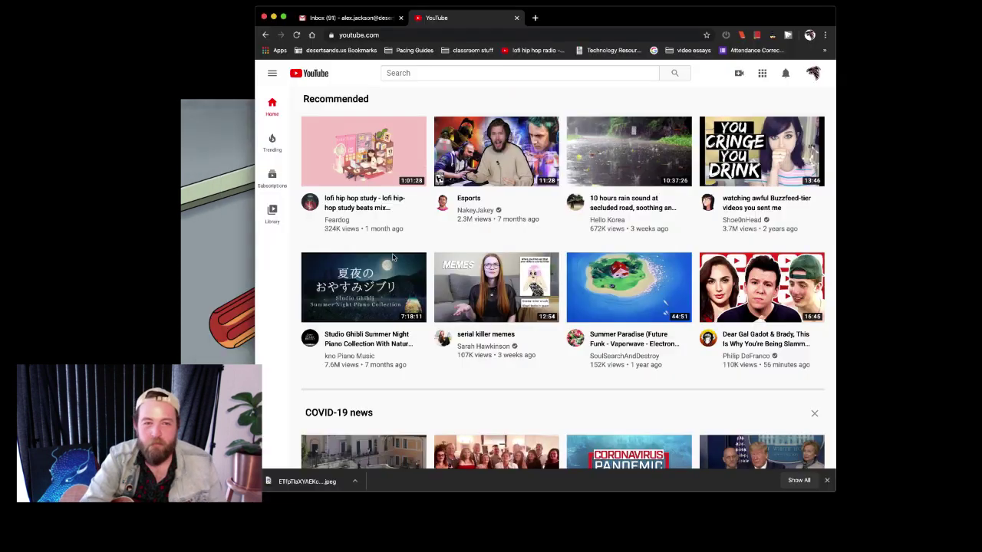
- In the web browser, search YouTube for "first cold war kids" and open the video "Cold War Kids - First"
{"action": "left_click", "coordinate": [407, 73]}
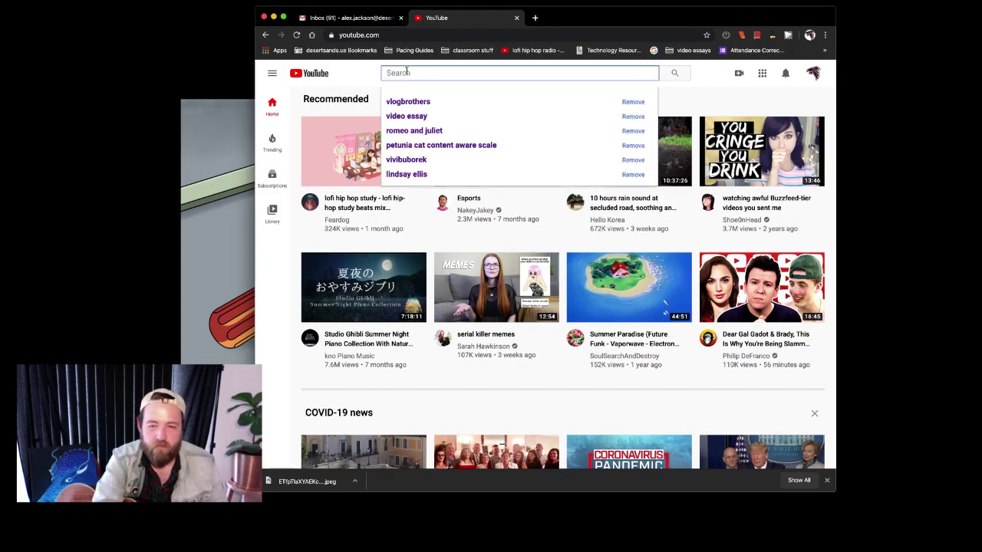
{"action": "type", "text": "first cold war"}
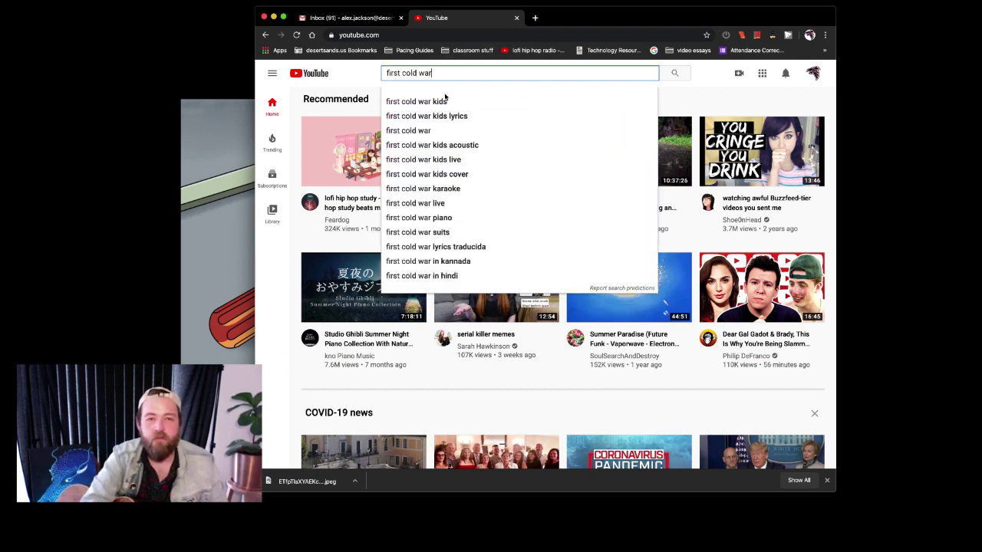
{"action": "left_click", "coordinate": [445, 101]}
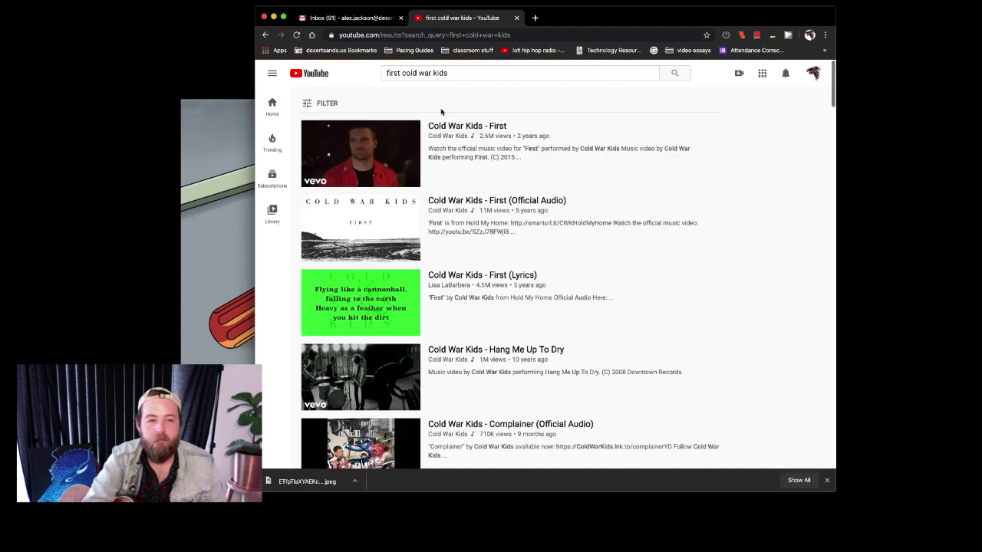
{"action": "left_click", "coordinate": [351, 154]}
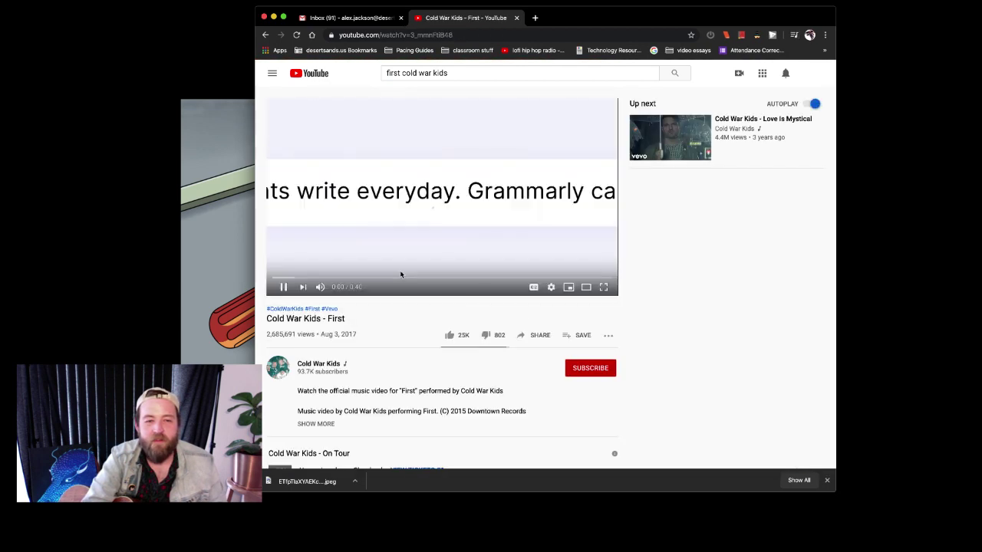
- Skip the ad before the music video and expand the video's full description
{"action": "left_click_drag", "start_coordinate": [547, 21], "coordinate": [495, 21]}
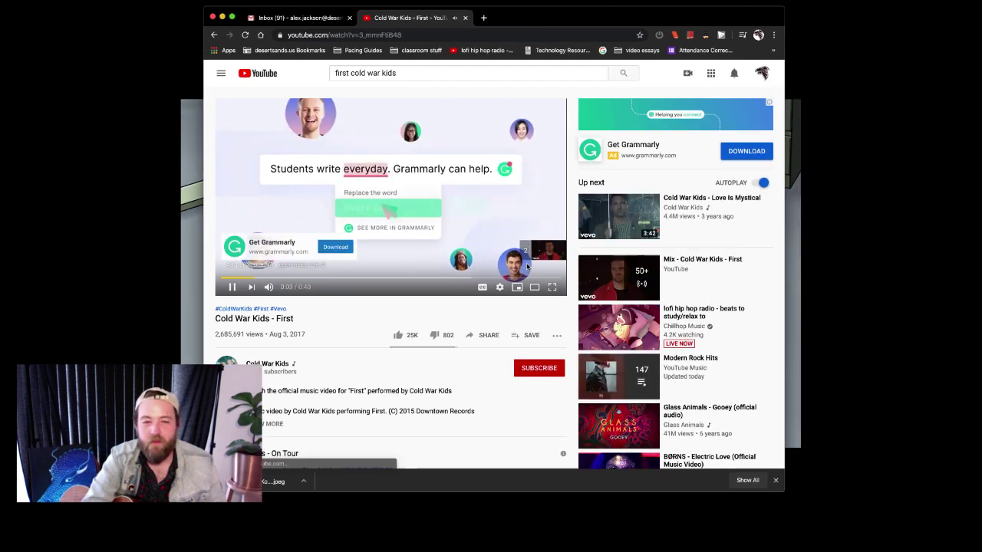
{"action": "left_click", "coordinate": [532, 251]}
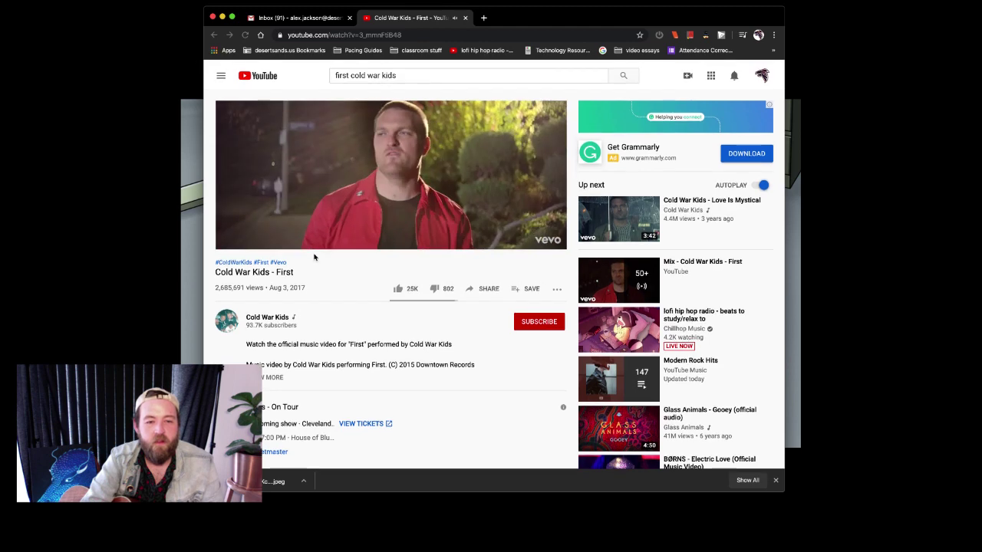
{"action": "left_click", "coordinate": [274, 376]}
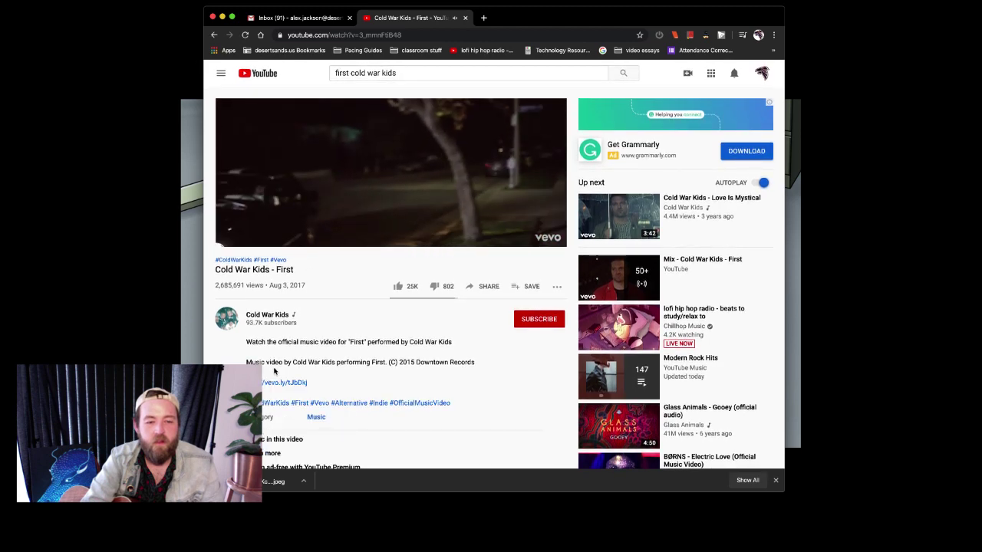
- Search Google for "cold war kids first lyrics" in a new browser tab, keeping the music video open
{"action": "scroll", "coordinate": [274, 370], "scroll_direction": "down", "scroll_amount": 2}
{"action": "scroll", "coordinate": [273, 371], "scroll_direction": "down", "scroll_amount": 3}
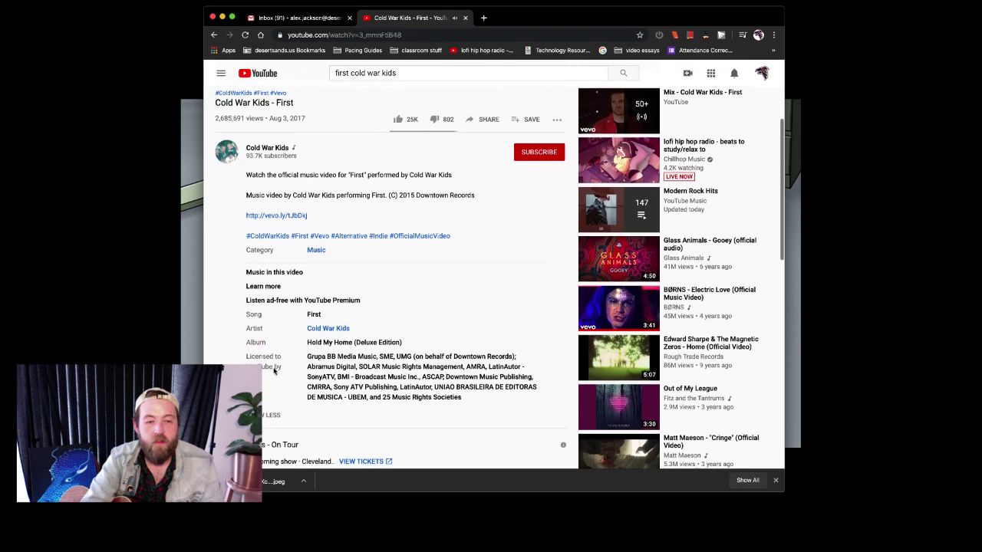
{"action": "scroll", "coordinate": [274, 371], "scroll_direction": "down", "scroll_amount": 3}
{"action": "scroll", "coordinate": [274, 371], "scroll_direction": "up", "scroll_amount": 8}
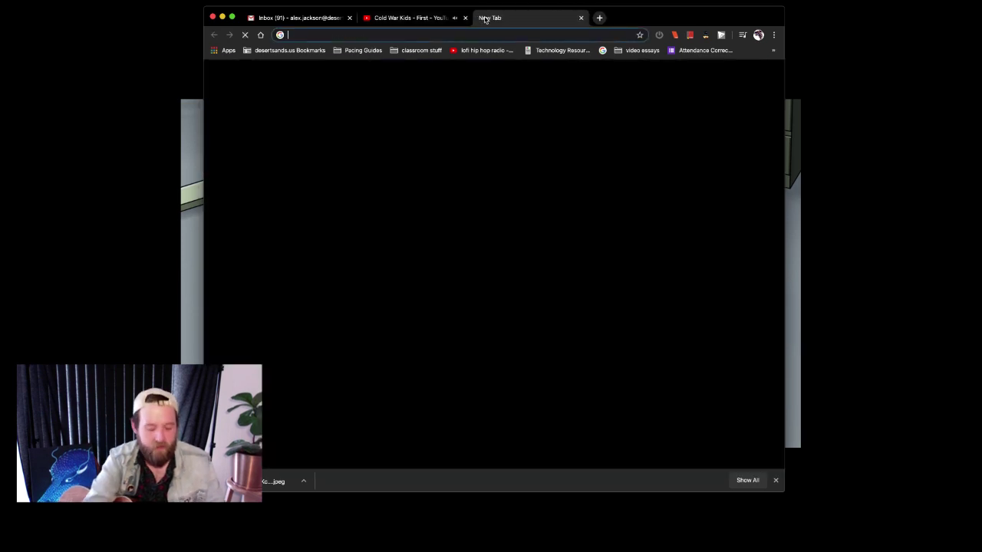
{"action": "left_click", "coordinate": [484, 17]}
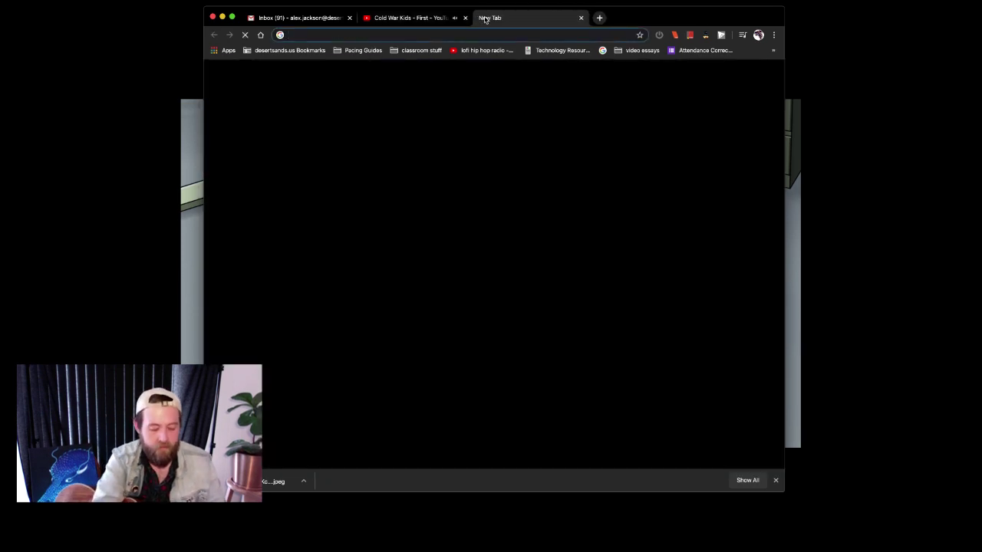
{"action": "type", "text": "cold war kids fr"}
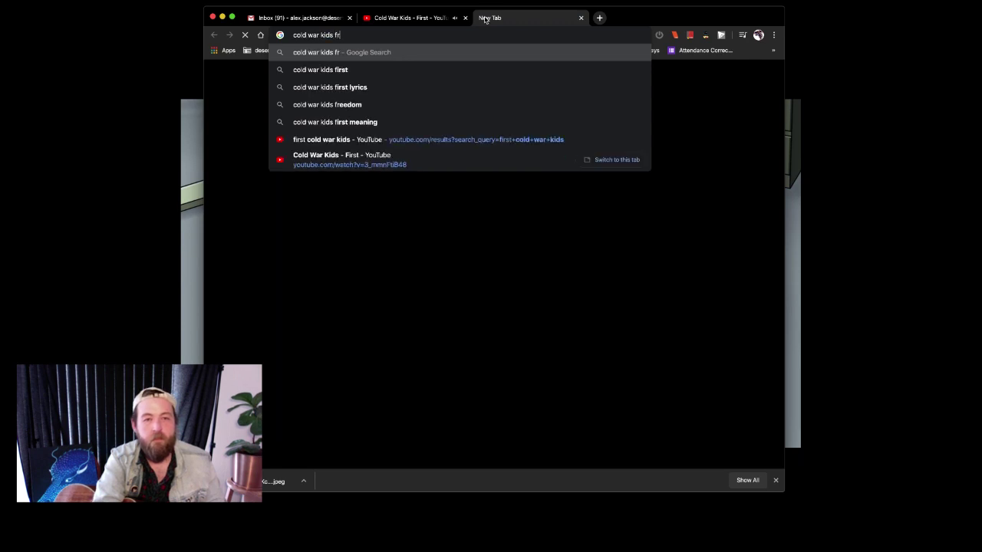
{"action": "key", "text": "BackSpace"}
{"action": "type", "text": "irst lyrics"}
{"action": "key", "text": "Return"}
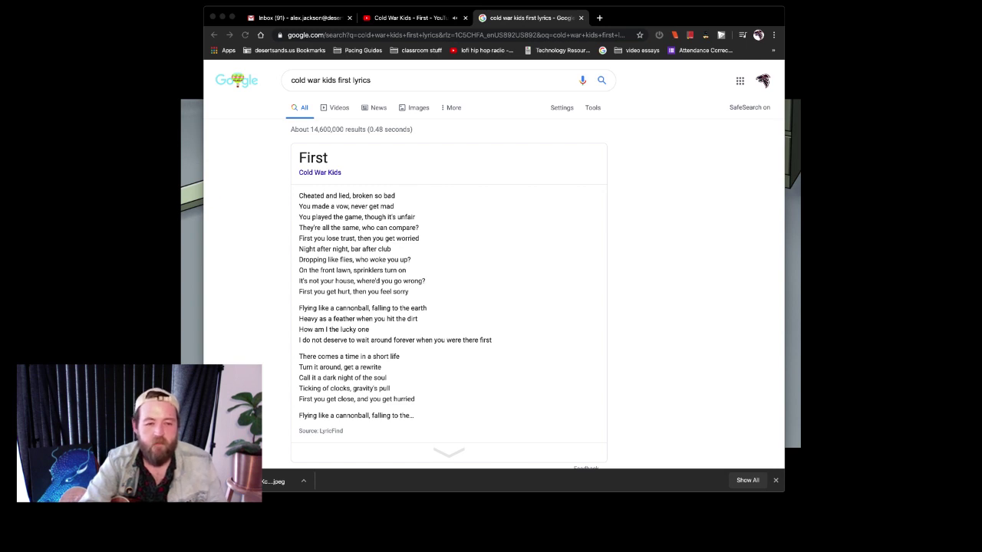
- Check the playback position of the "Cold War Kids - First" video and return to the song's lyrics
{"action": "left_click", "coordinate": [263, 410]}
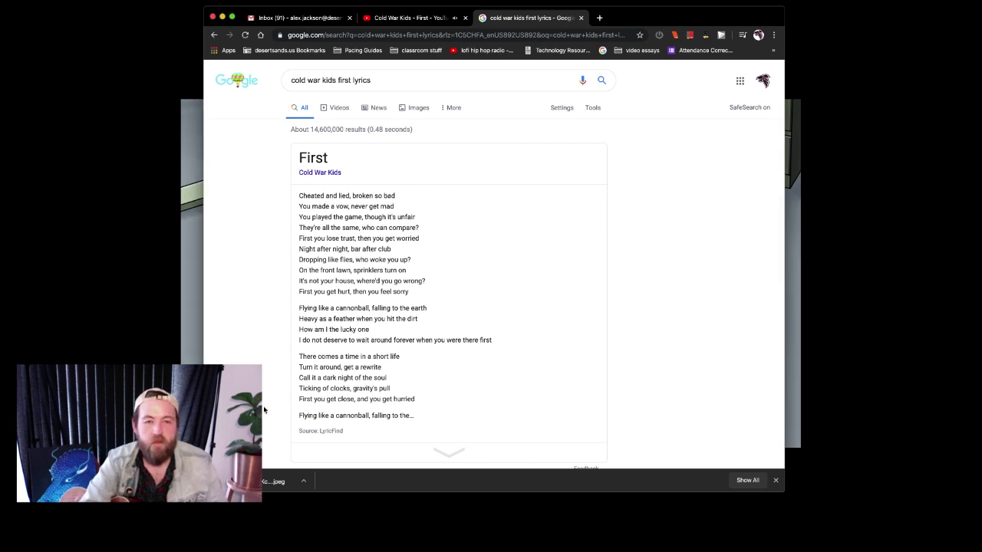
{"action": "left_click", "coordinate": [387, 19]}
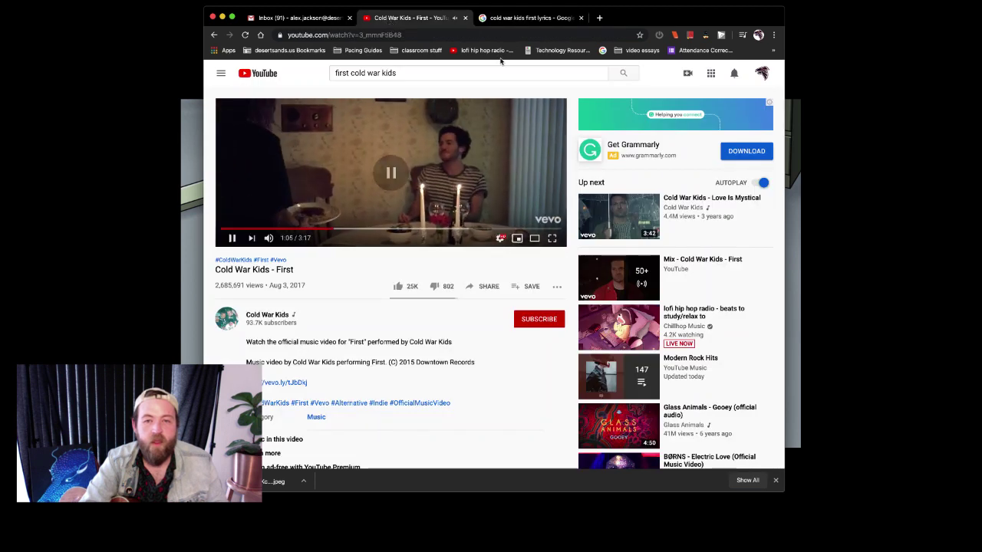
{"action": "left_click", "coordinate": [512, 18]}
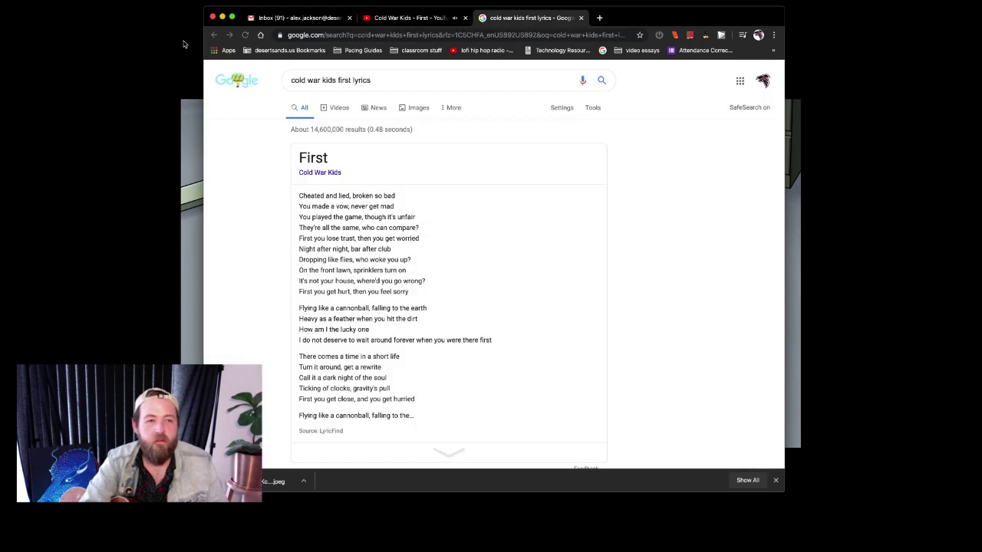